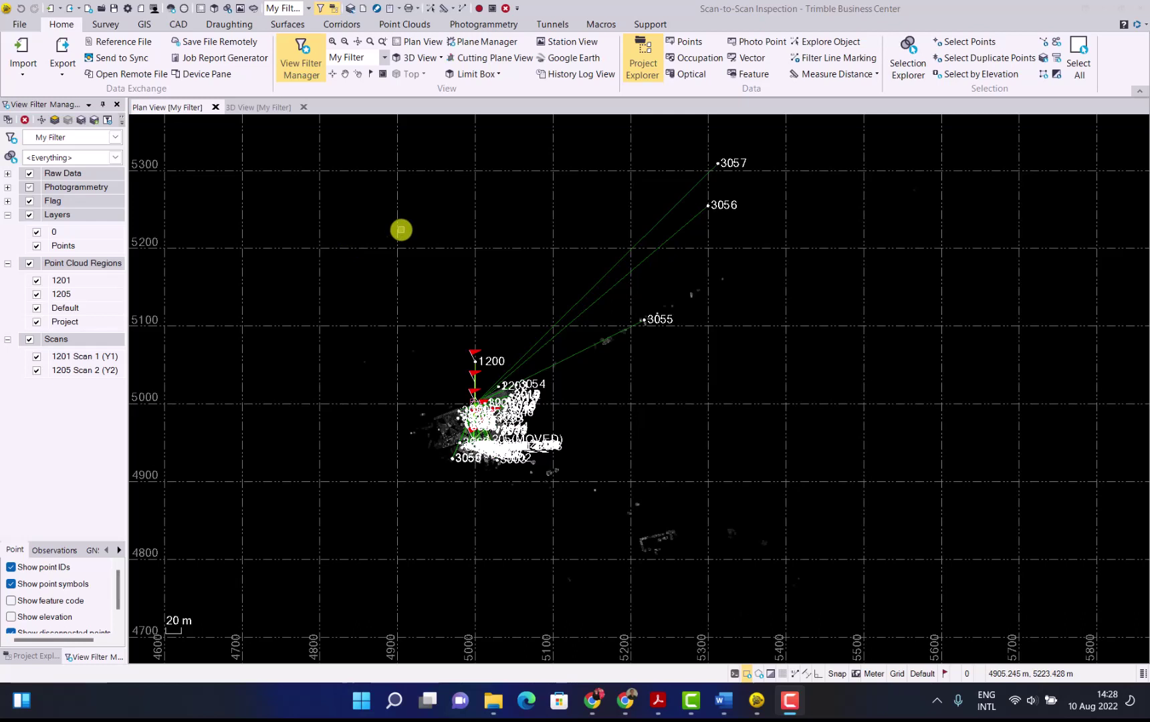
# Hide raw data, photogrammetry, flags, layers, and the Default and Project point cloud regions.
pyautogui.click(29, 173)
pyautogui.click(29, 188)
pyautogui.click(29, 201)
pyautogui.click(29, 215)
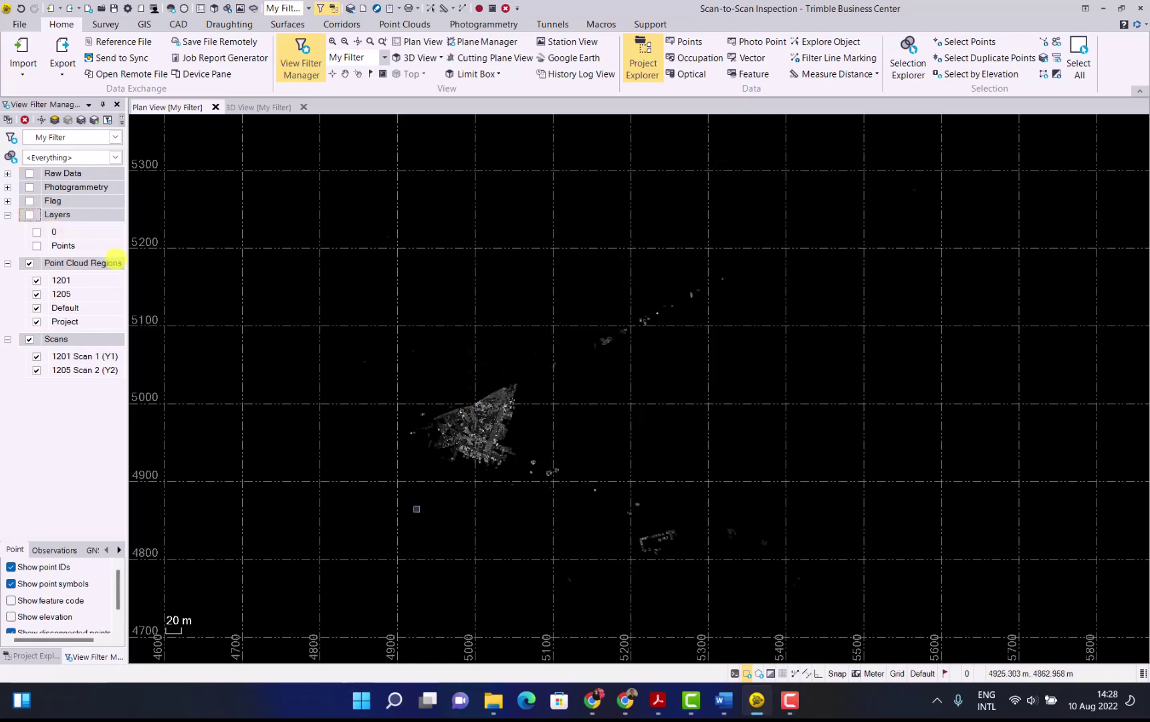
pyautogui.scroll(8, 493, 439)
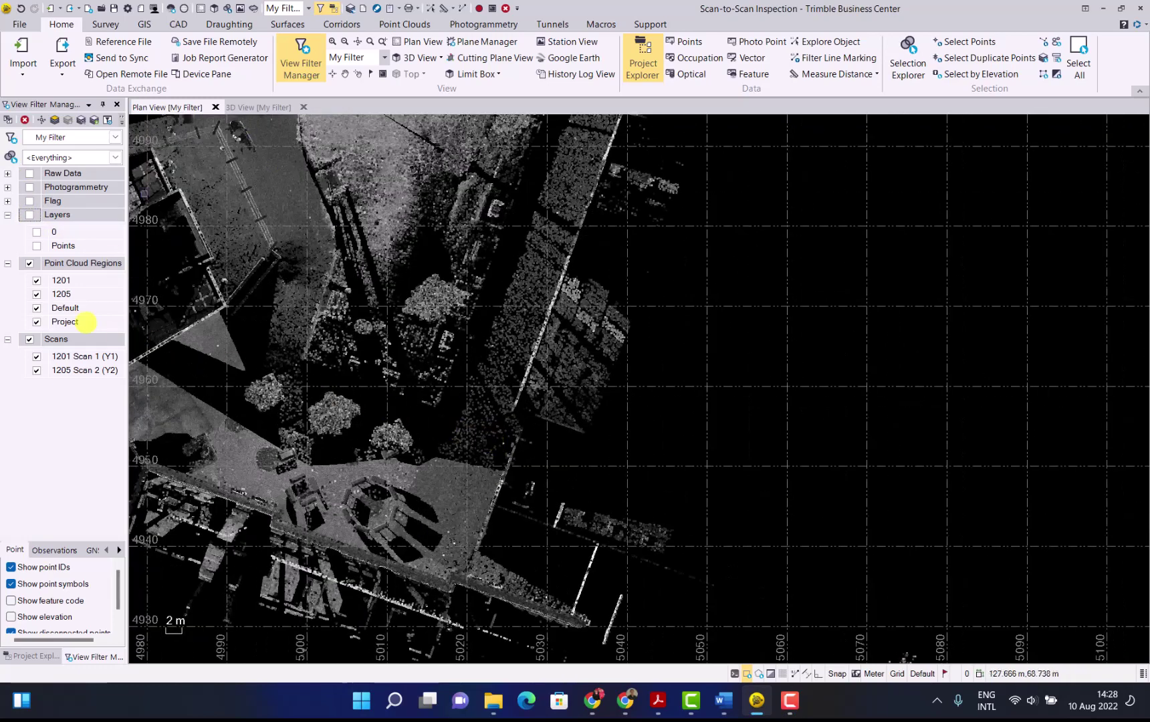
pyautogui.click(37, 308)
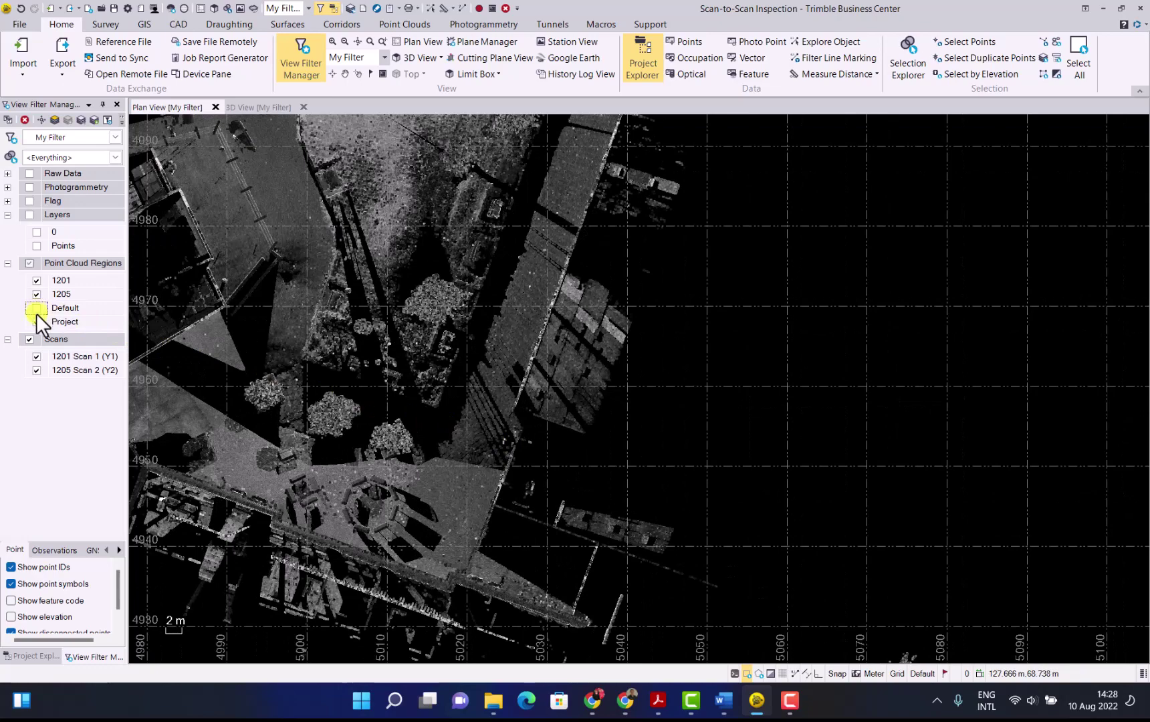
pyautogui.click(36, 321)
# Show the facade in 3D view, comparing regions 1201 and 1205, with both left visible.
pyautogui.scroll(2, 180, 503)
pyautogui.moveTo(283, 482); pyautogui.dragTo(549, 333, button='middle')
pyautogui.scroll(3, 560, 331)
pyautogui.click(258, 107)
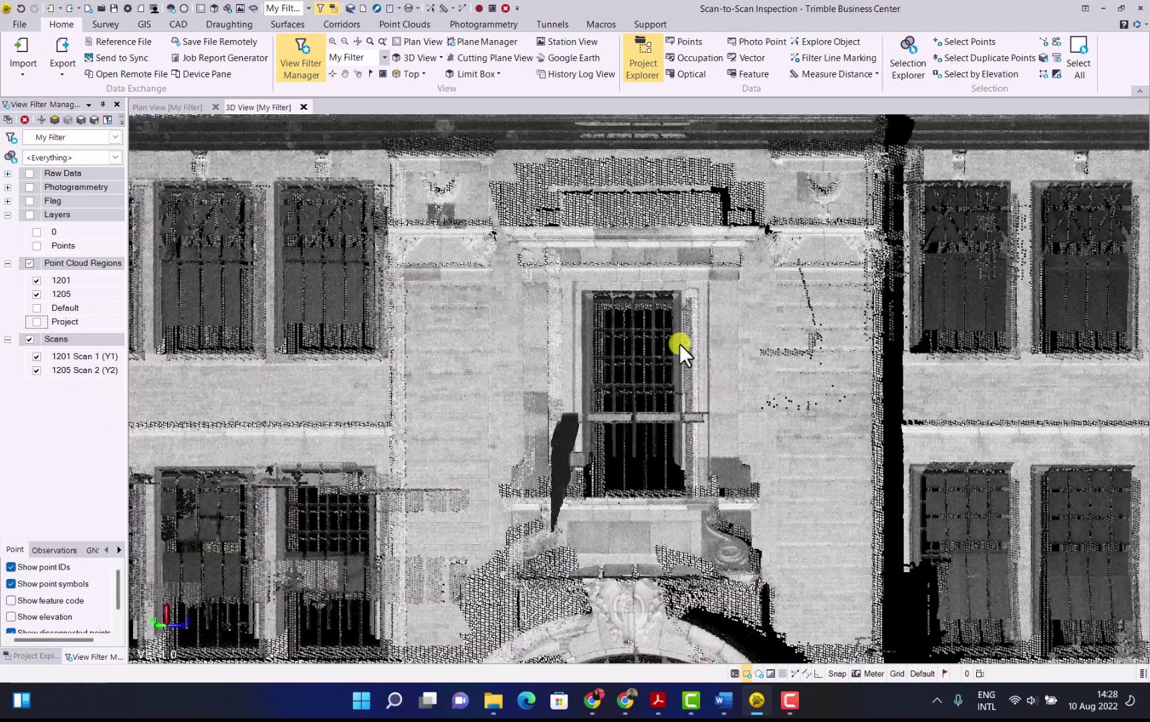
pyautogui.scroll(-4, 679, 343)
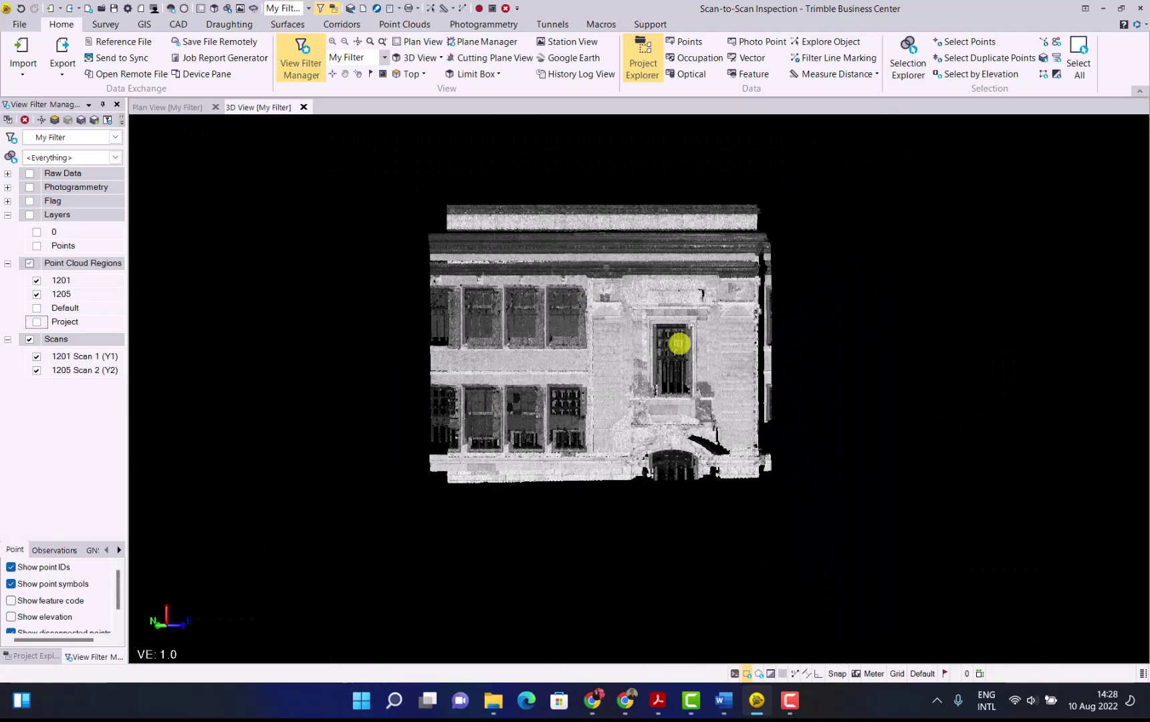
pyautogui.moveTo(679, 341); pyautogui.dragTo(728, 351, button='middle')
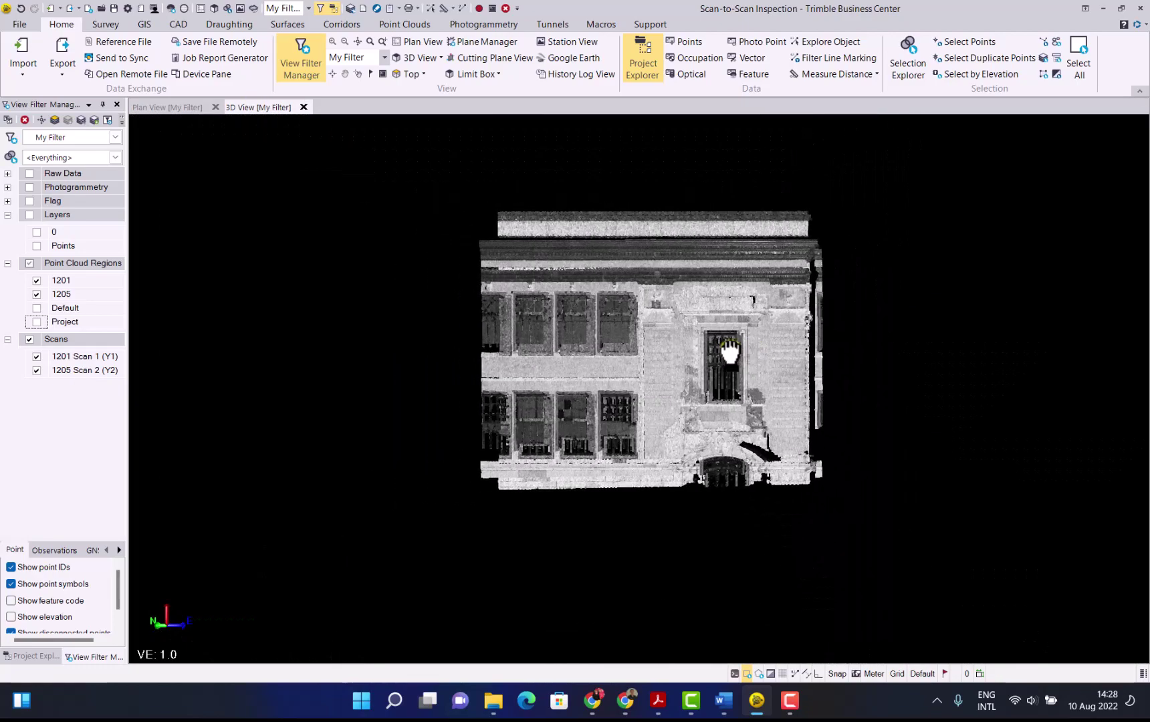
pyautogui.click(37, 281)
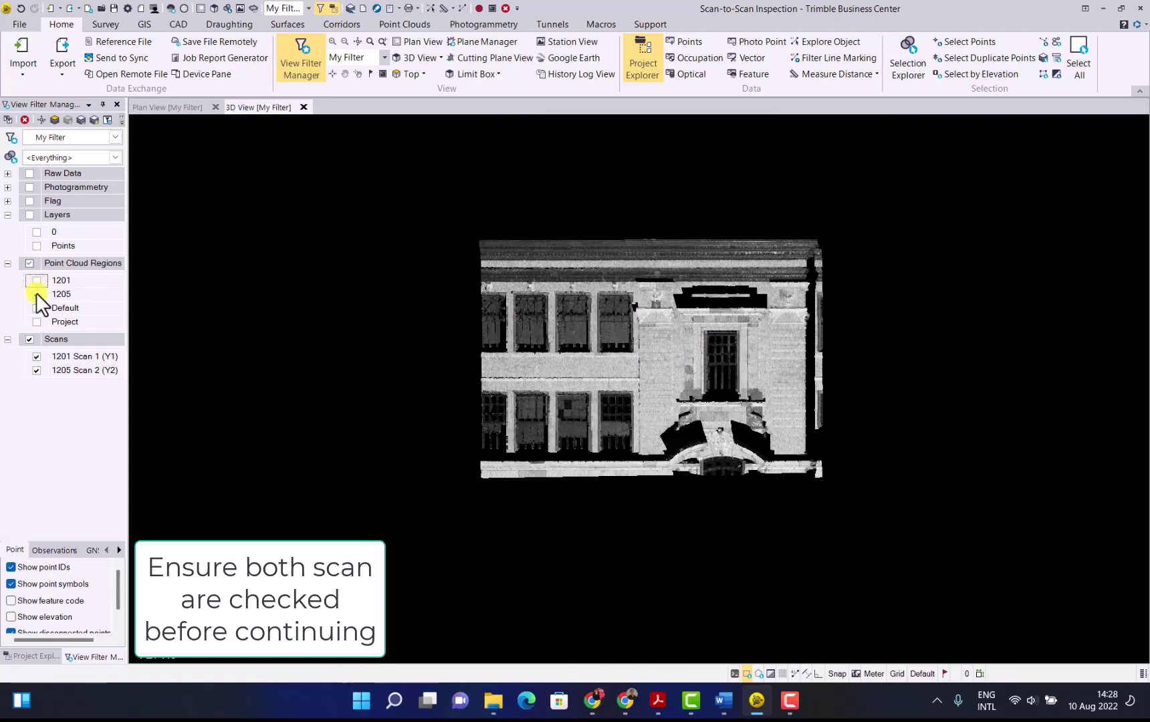
pyautogui.click(36, 294)
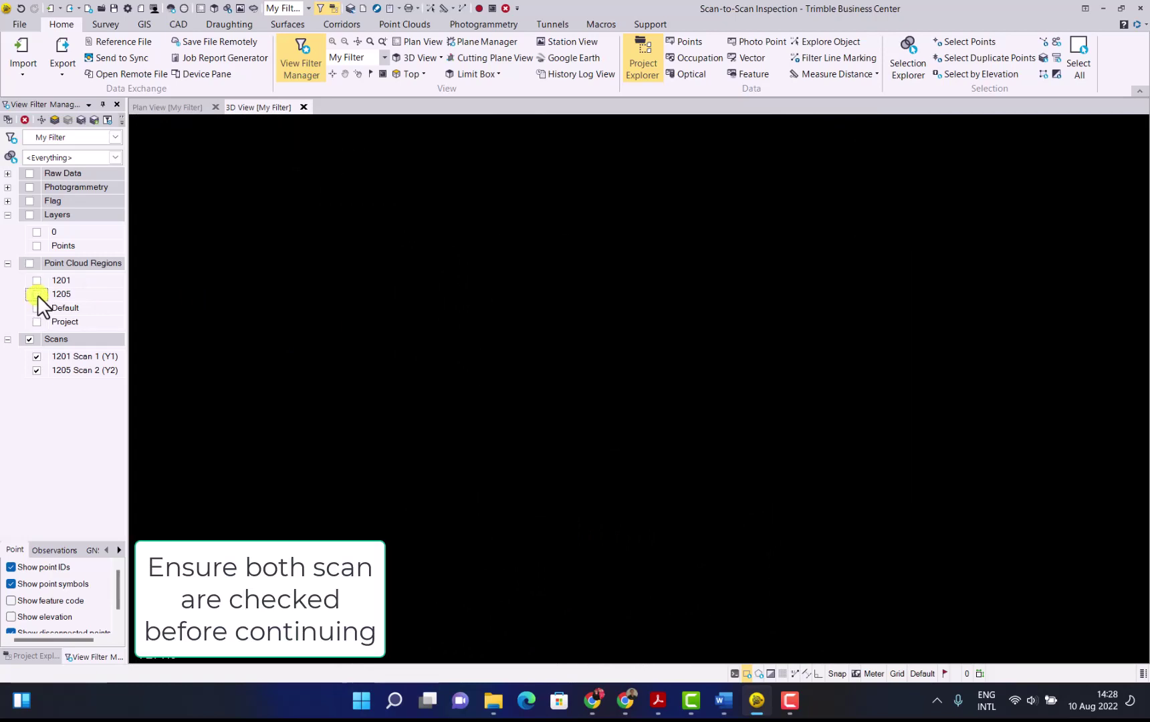
pyautogui.click(38, 294)
# Show region 1201 again and start a new Scan Inspection from the Point Clouds Deliverables.
pyautogui.click(37, 280)
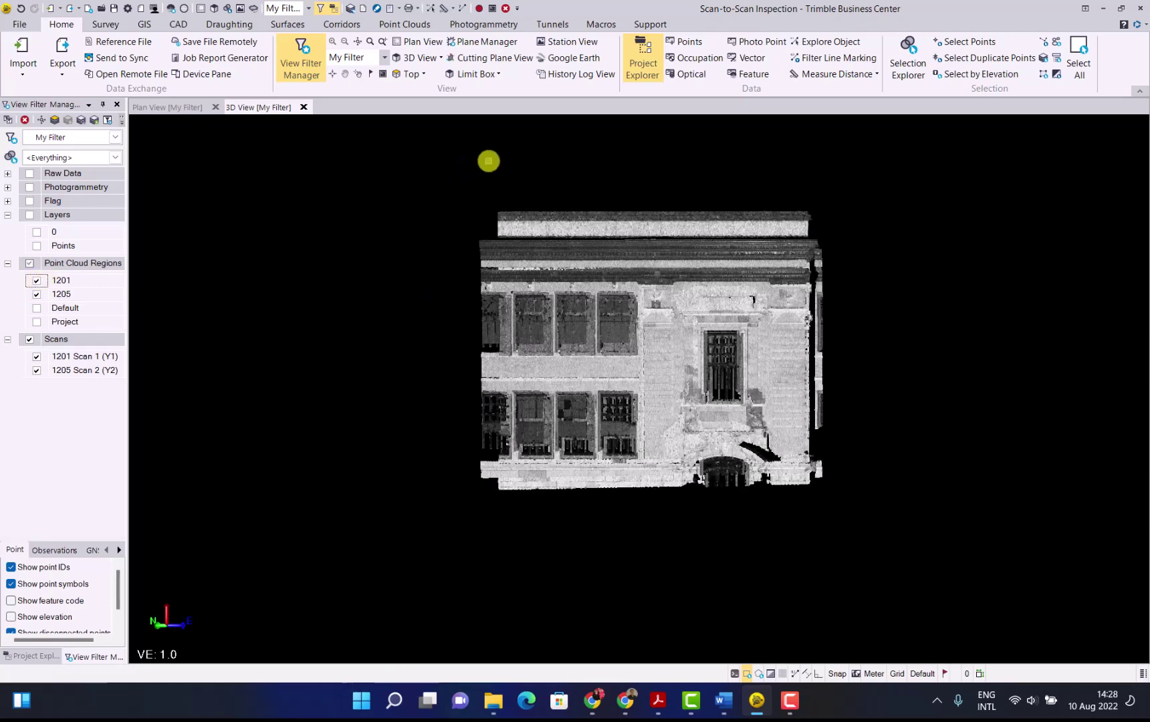
pyautogui.click(407, 25)
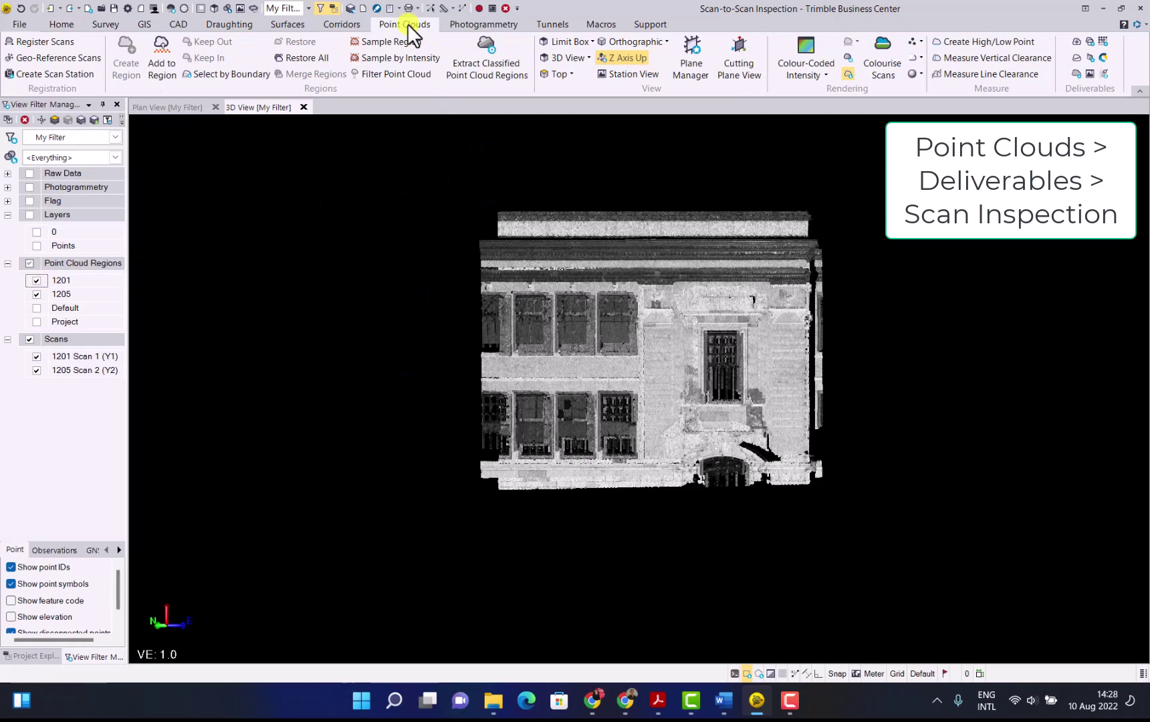
pyautogui.click(1103, 72)
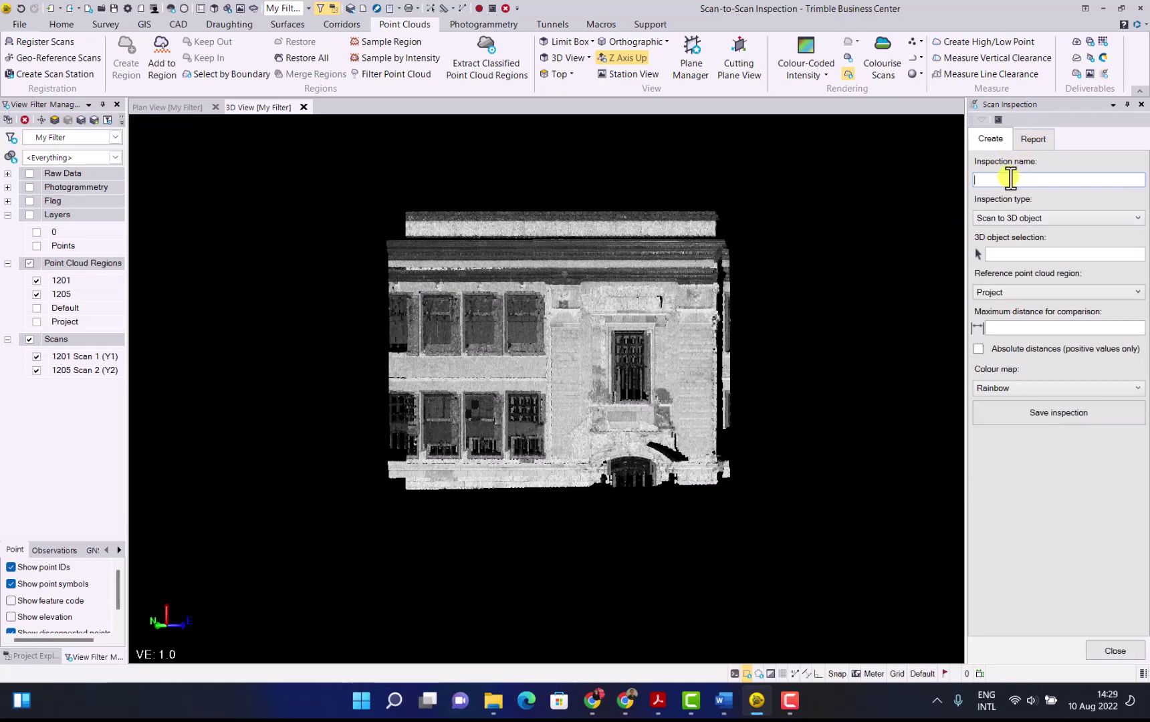
# Name the inspection Inspect1 and set its type to Scan to scan.
pyautogui.write('Inspecti')
pyautogui.click(1042, 222)
pyautogui.press('Down')
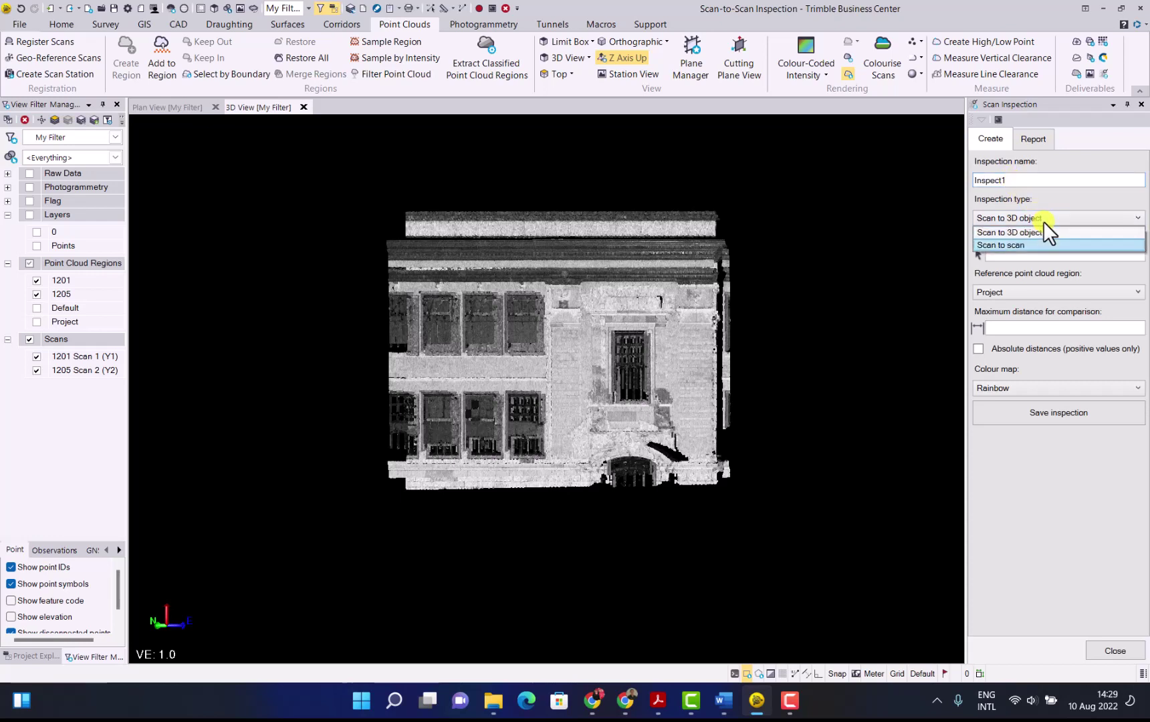
pyautogui.click(1012, 245)
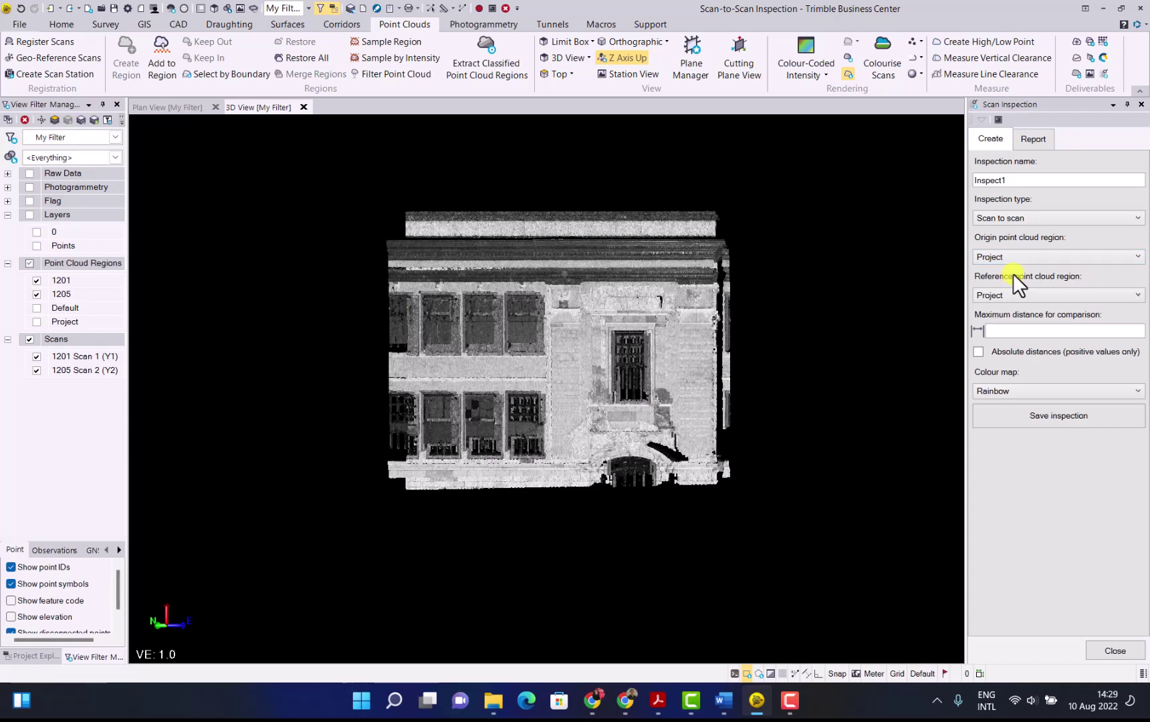
# Set origin 1201, reference 1205, maximum distance 0.3 and the Rainbow colour map.
pyautogui.click(1046, 258)
pyautogui.click(1001, 270)
pyautogui.click(1002, 293)
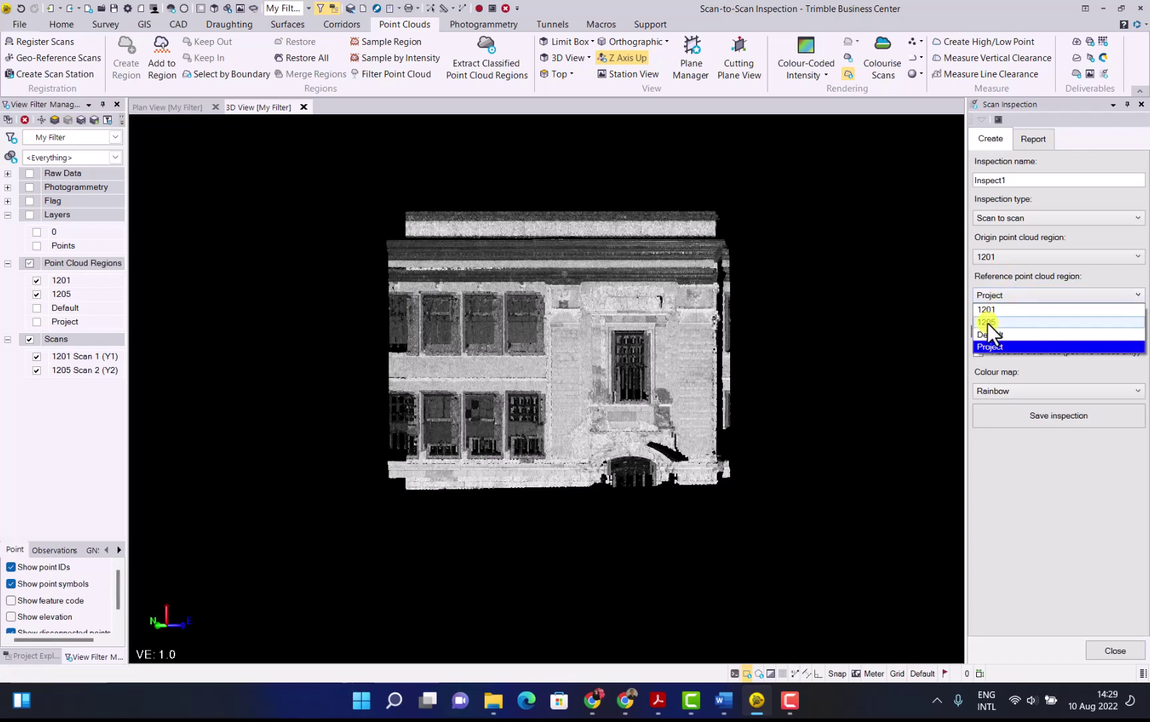
pyautogui.click(986, 322)
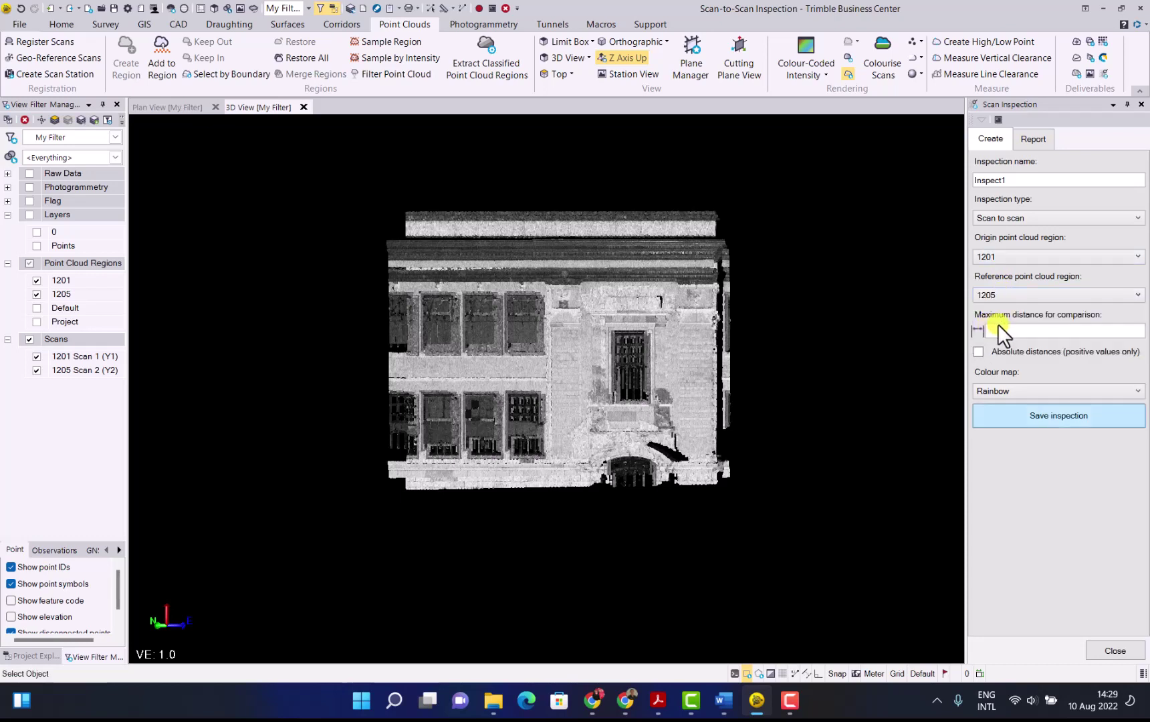
pyautogui.click(1003, 328)
pyautogui.write('0.3')
pyautogui.press('Tab')
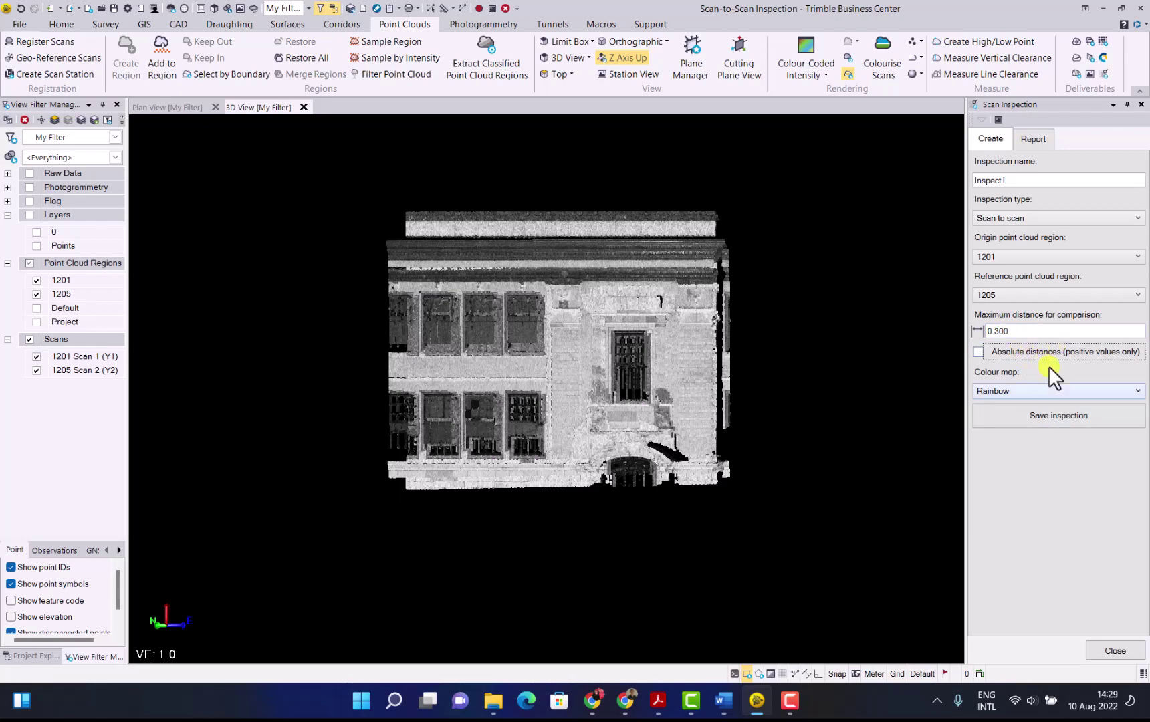
pyautogui.click(1137, 390)
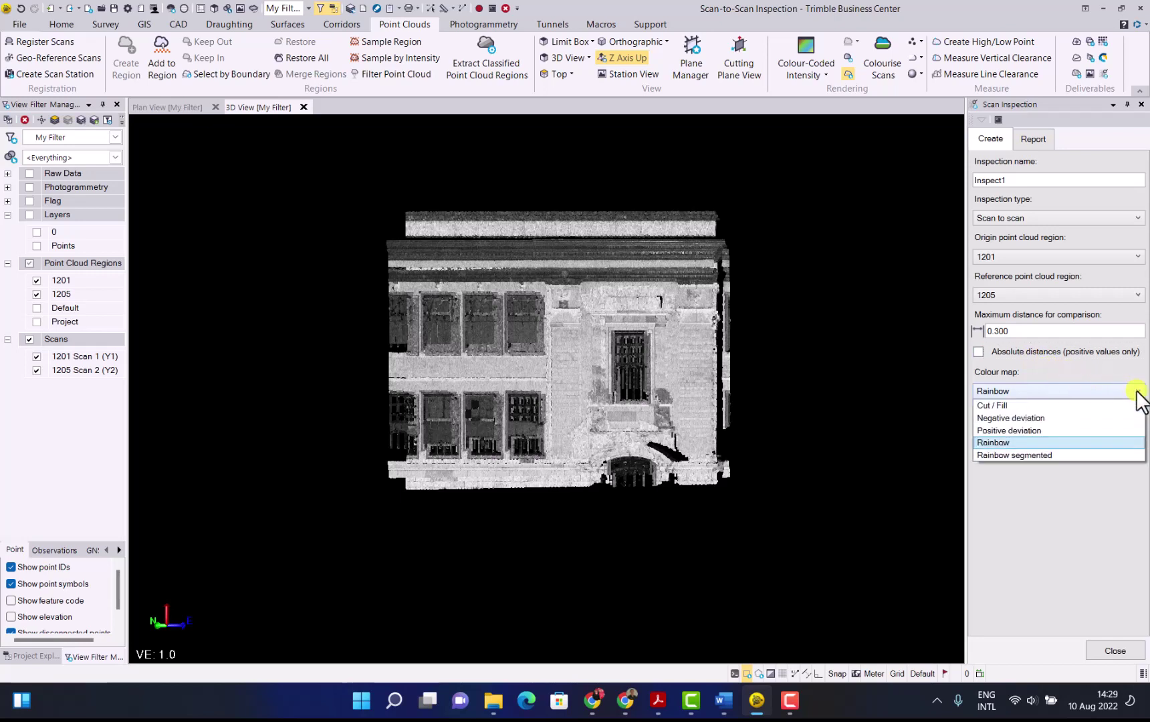
pyautogui.click(1003, 442)
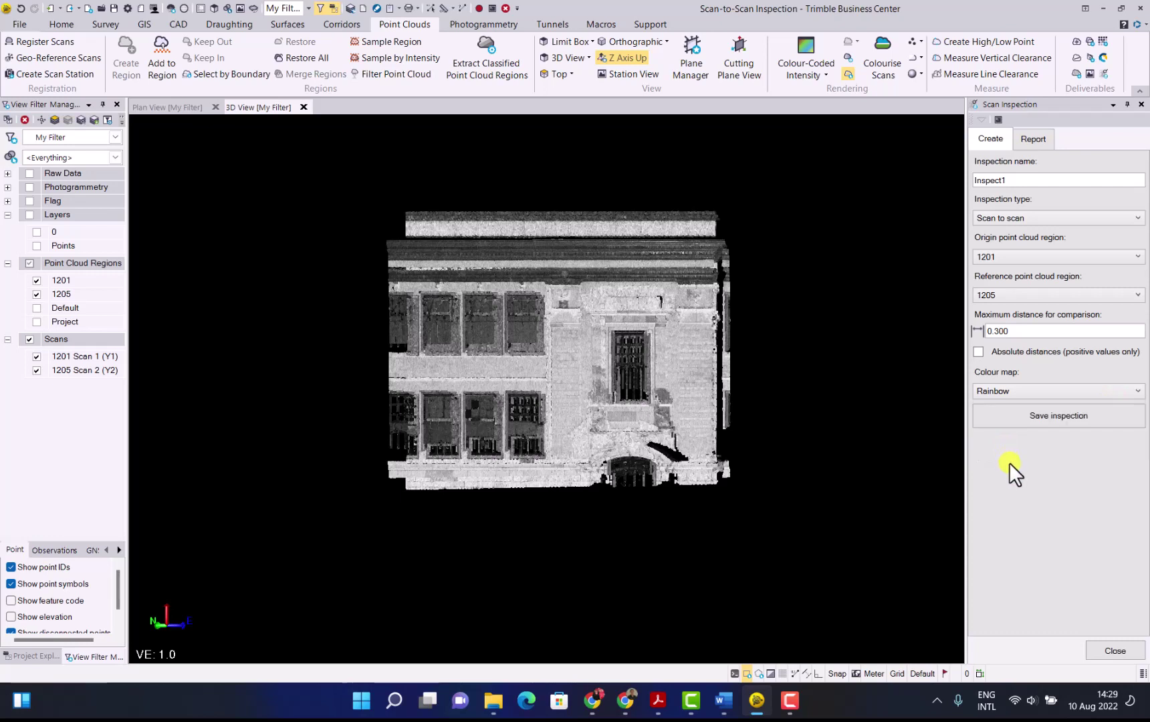
# Save Inspect1, hide regions 1201 and 1205, and centre the facade's deviation colours.
pyautogui.click(1060, 415)
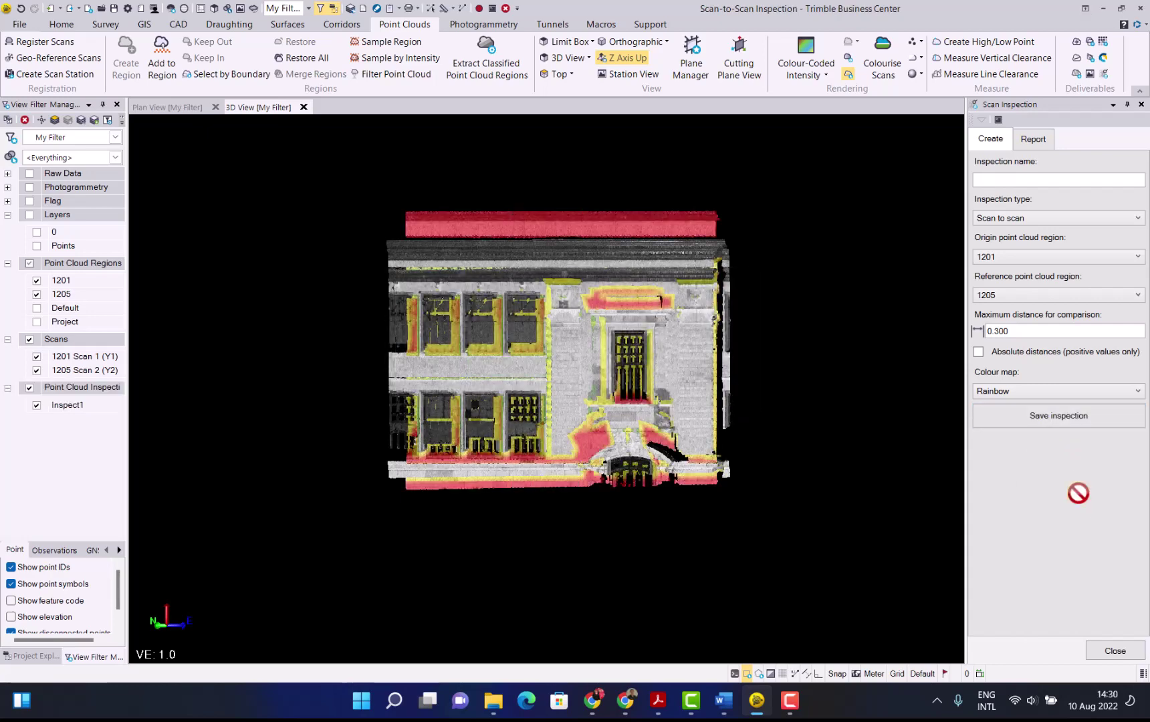
pyautogui.click(37, 280)
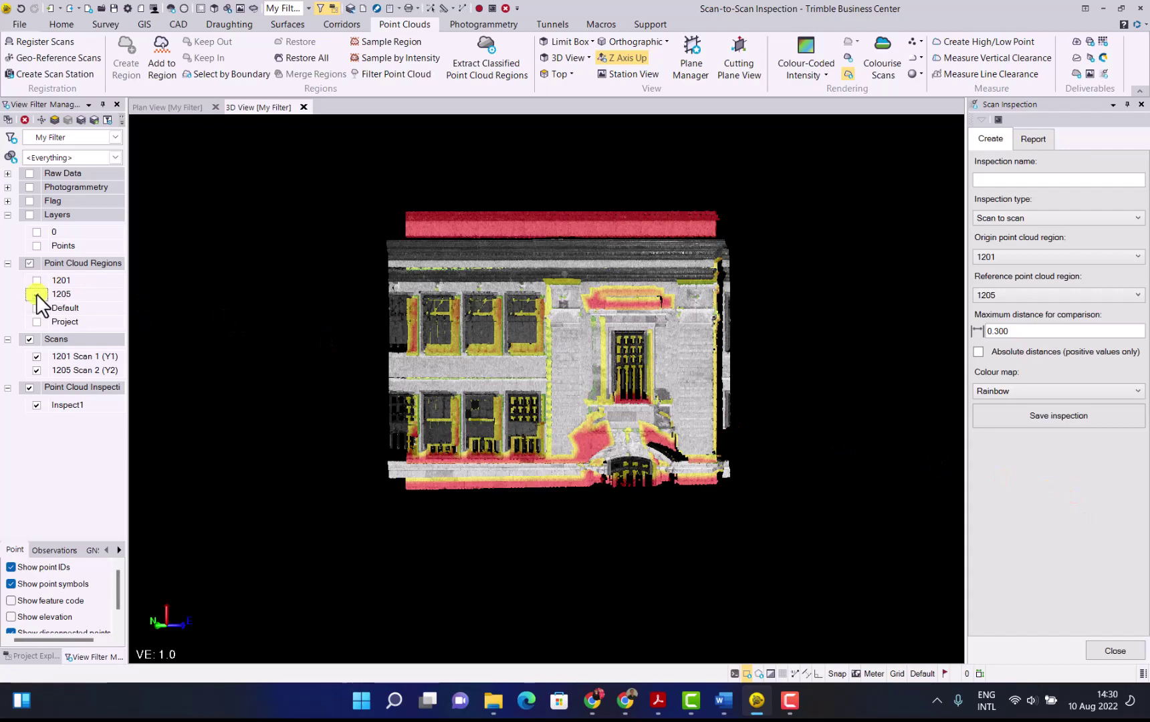
pyautogui.click(36, 294)
pyautogui.scroll(3, 613, 368)
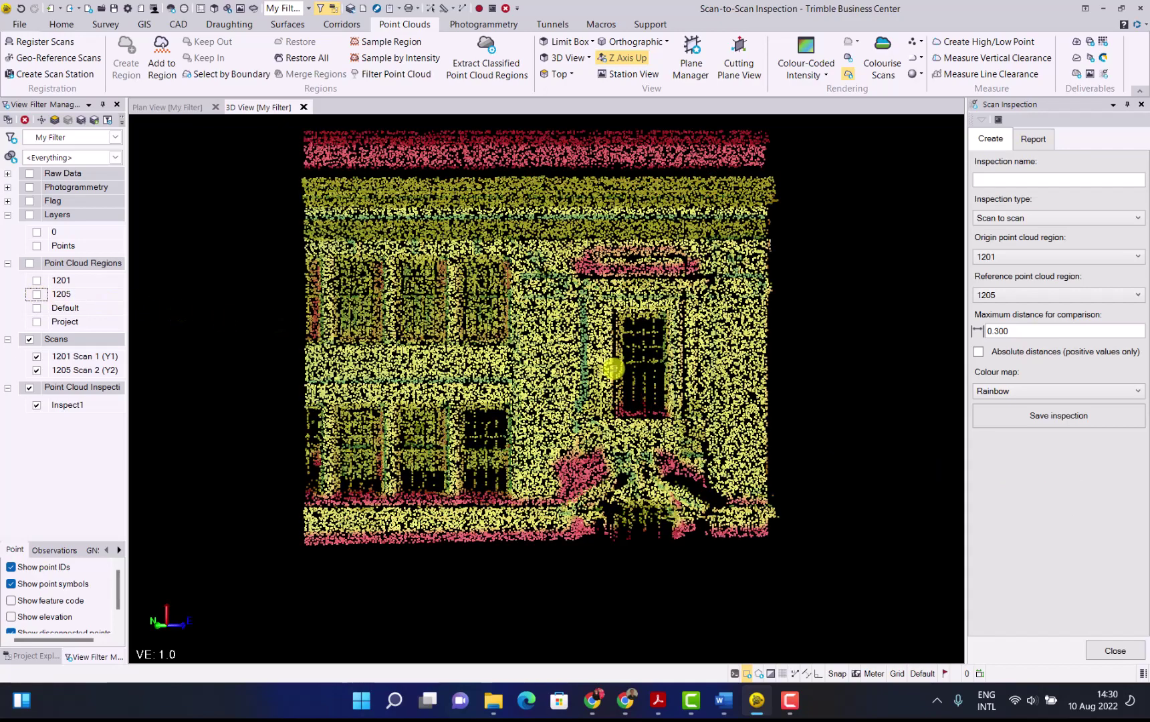
pyautogui.moveTo(612, 368); pyautogui.dragTo(637, 400, button='middle')
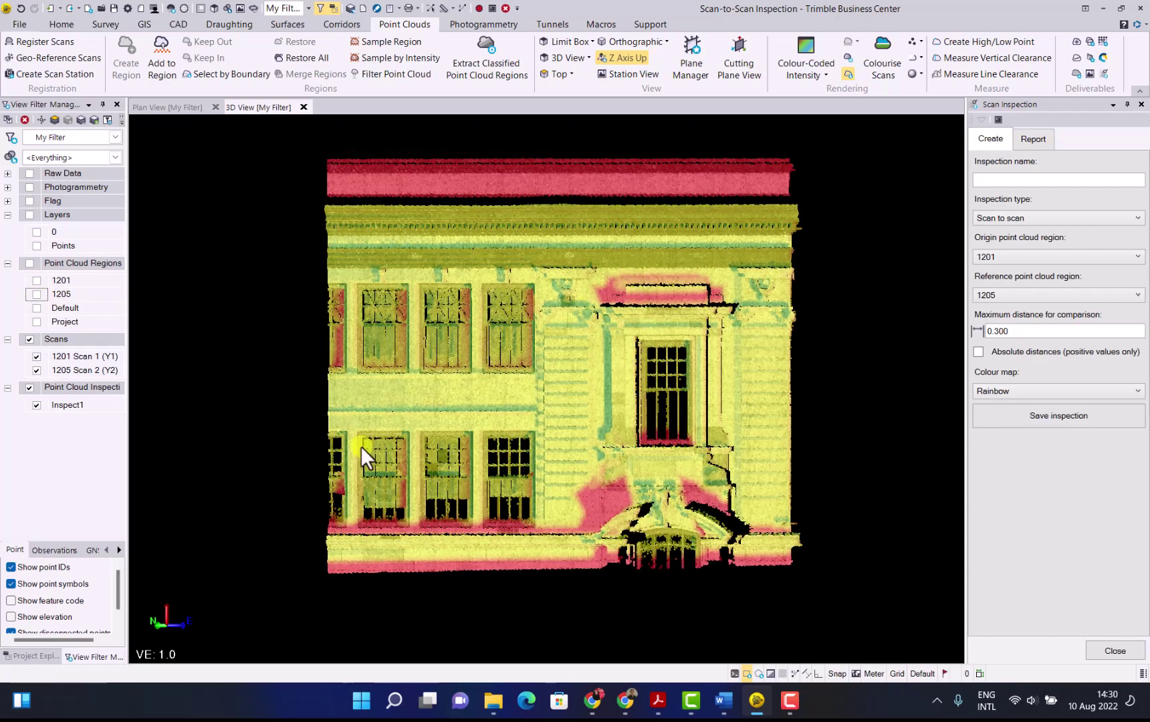
# Toggle on the Inspect1 colour legend (-0.300 to 0.300) from the Project Explorer.
pyautogui.click(30, 656)
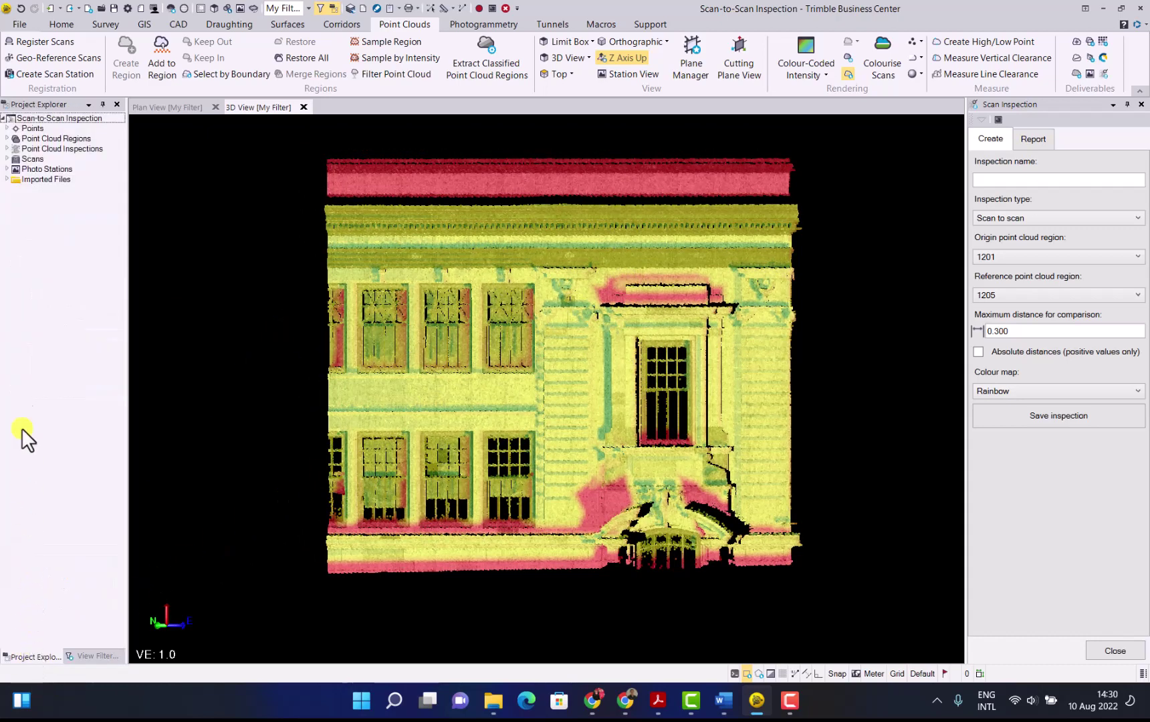
pyautogui.click(8, 149)
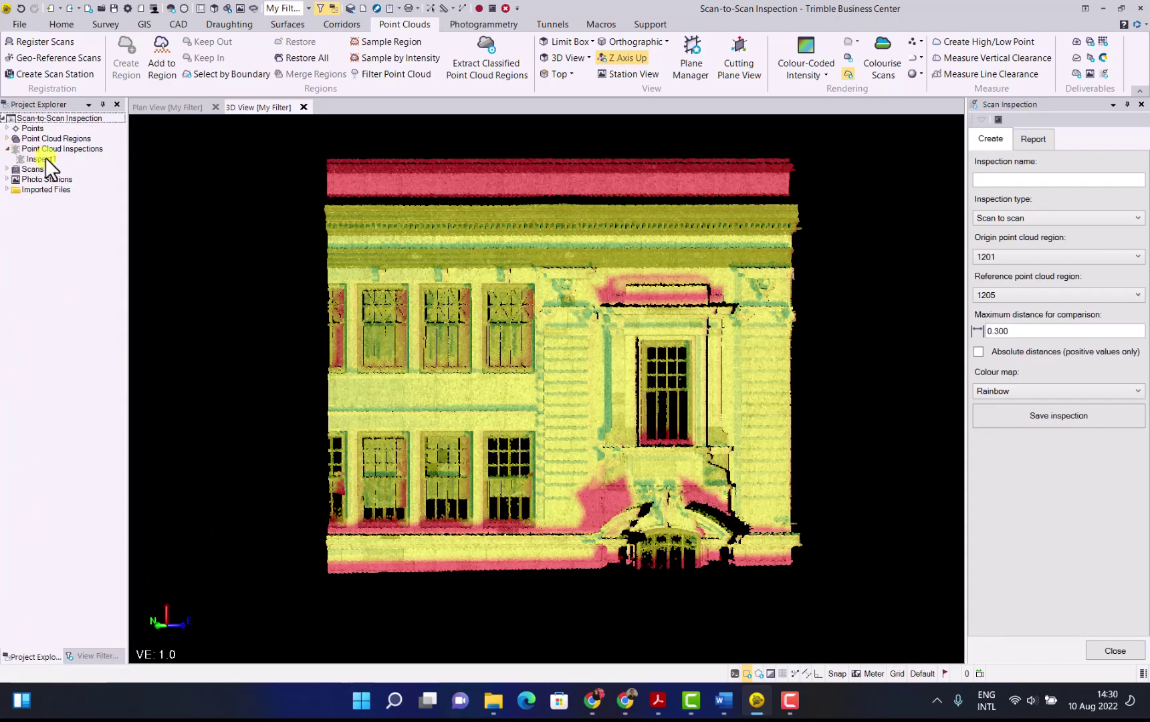
pyautogui.click(45, 157)
pyautogui.rightClick(47, 157)
pyautogui.click(103, 166)
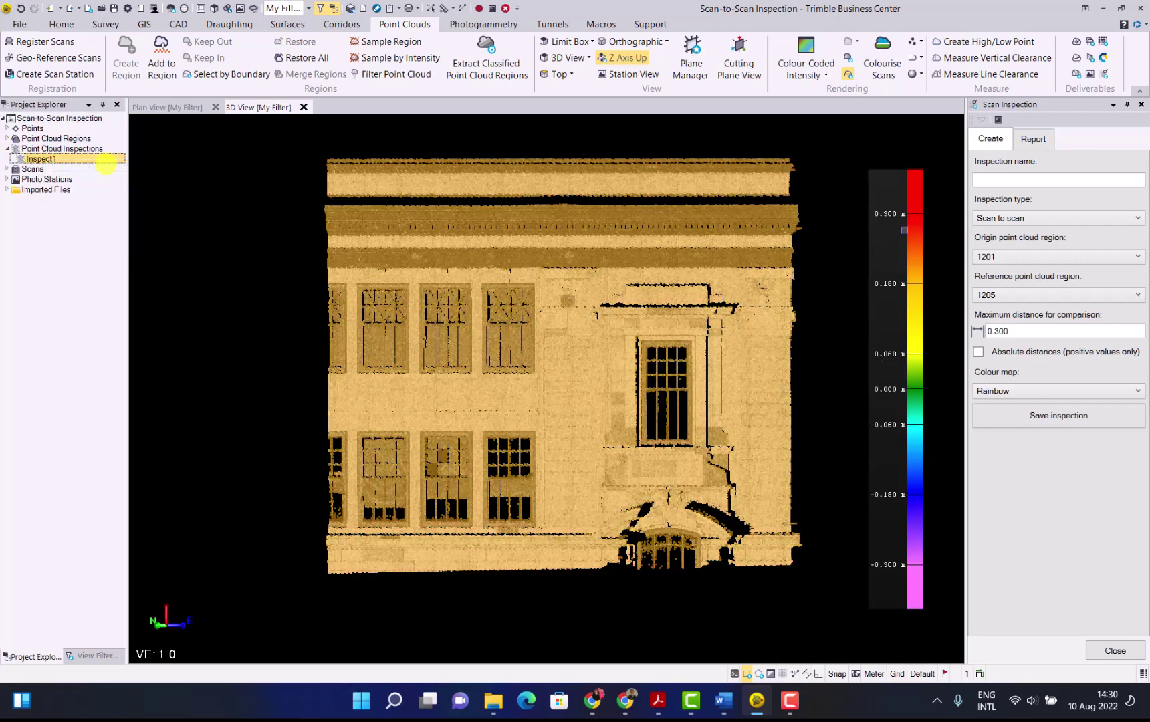
pyautogui.click(828, 324)
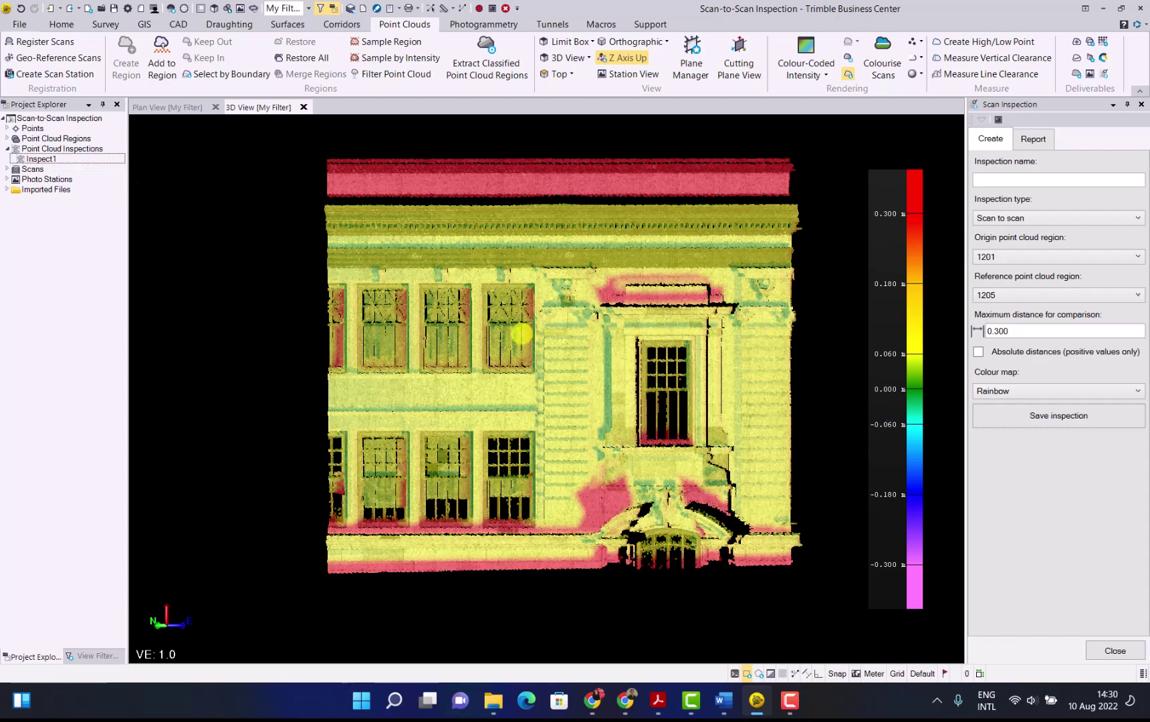
# In the Report settings, create a new green layer named Inspect1 for the report points.
pyautogui.click(1037, 138)
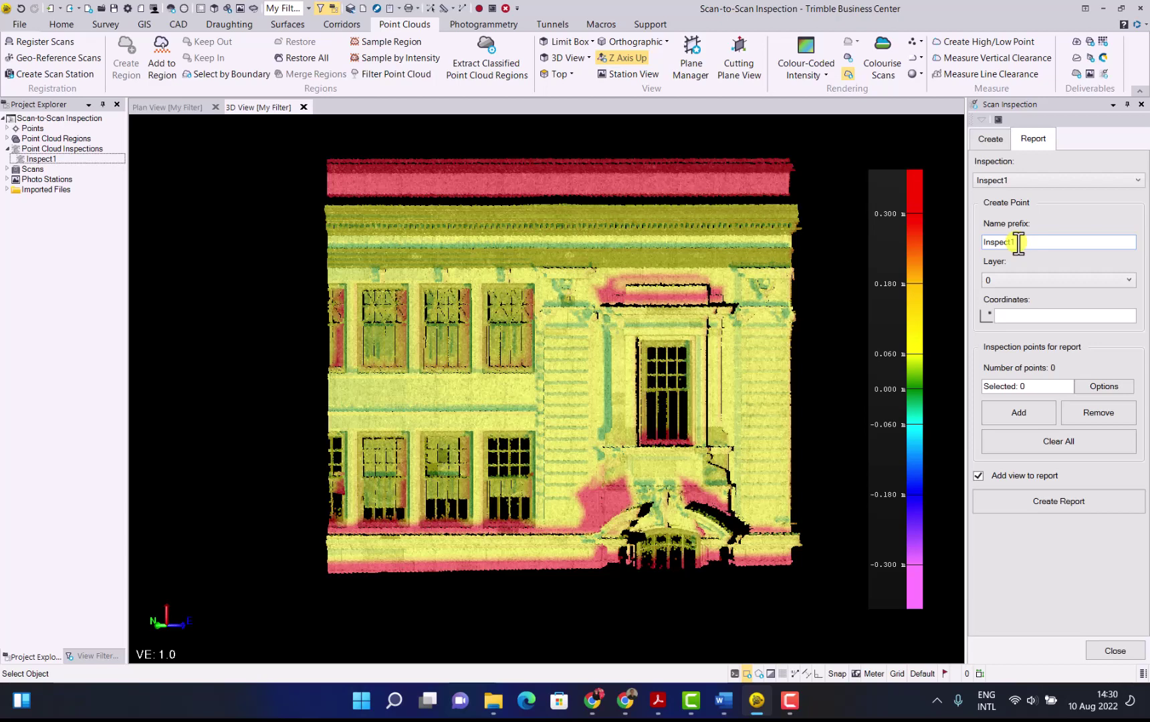
pyautogui.click(1021, 275)
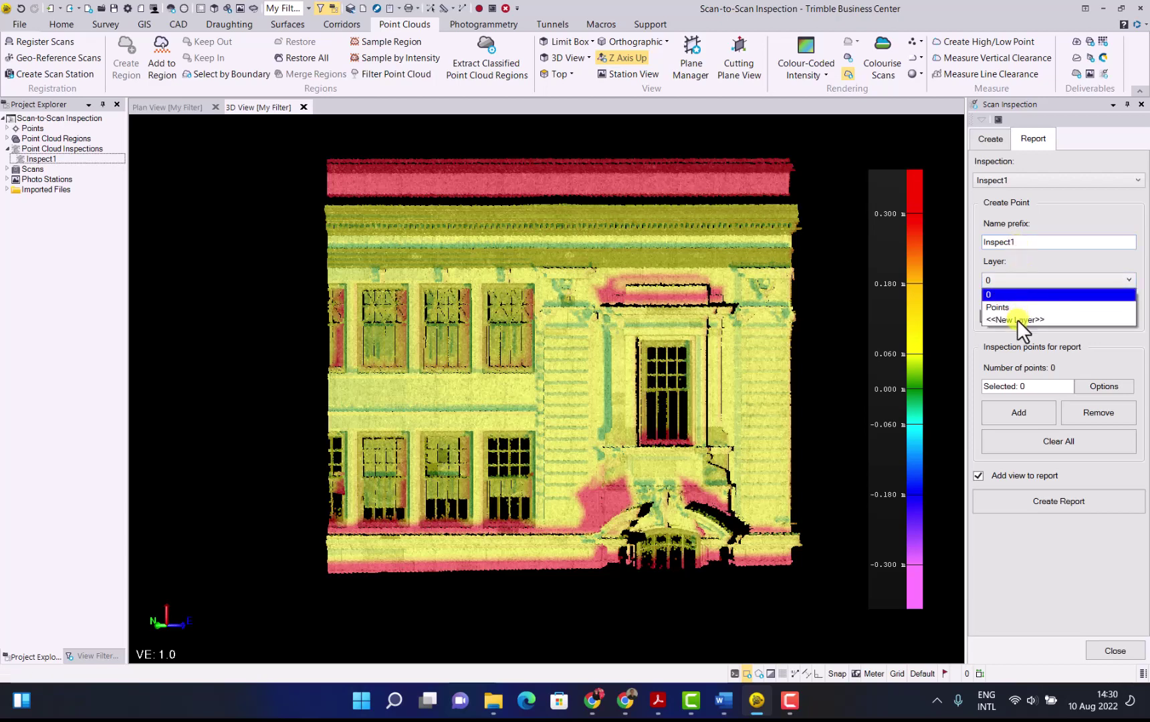
pyautogui.click(1017, 319)
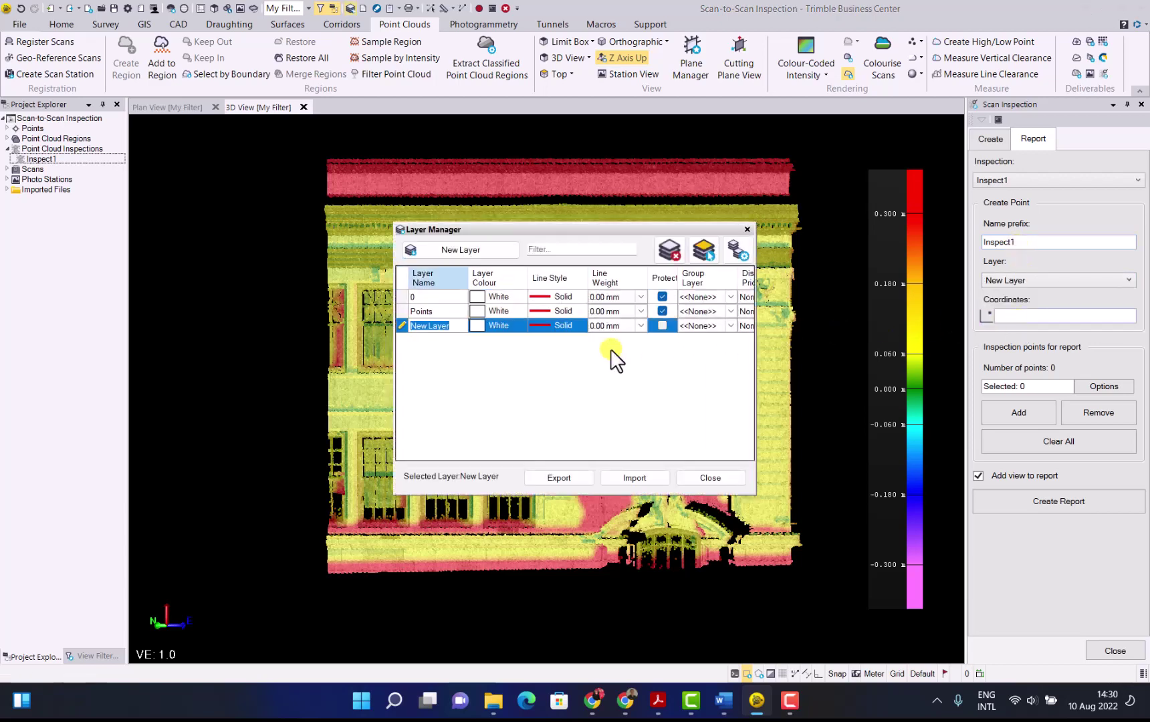
pyautogui.press('BackSpace')
pyautogui.write('Inspect1')
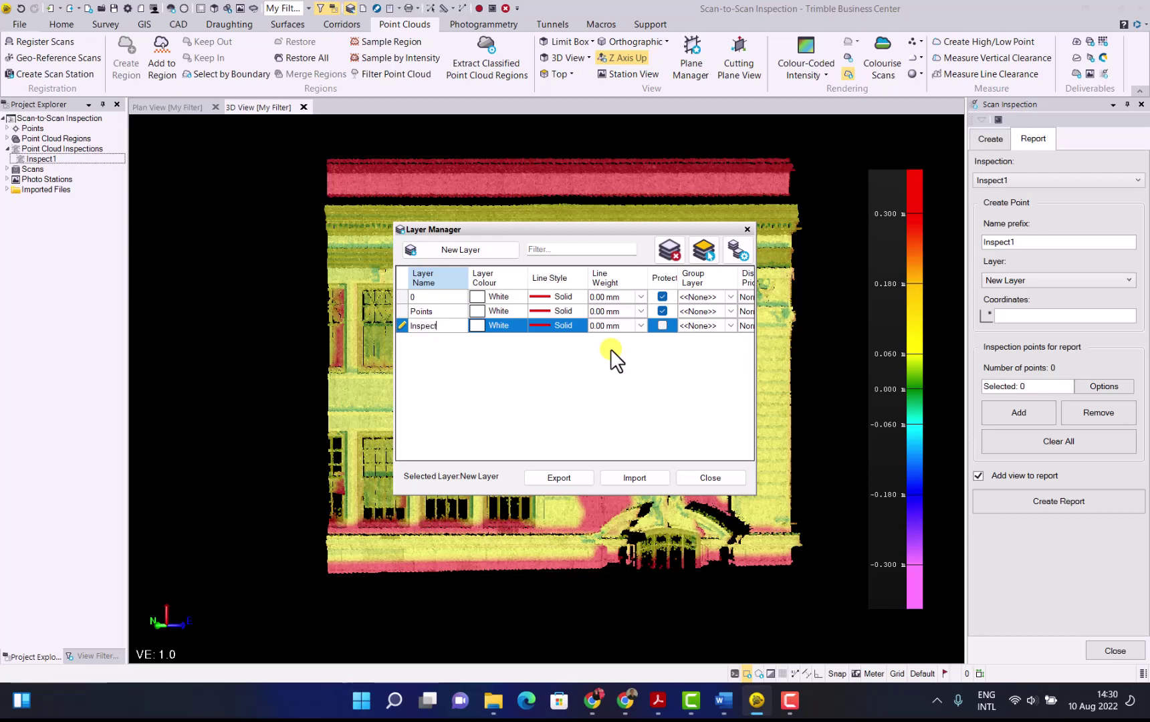
pyautogui.click(480, 324)
pyautogui.click(490, 338)
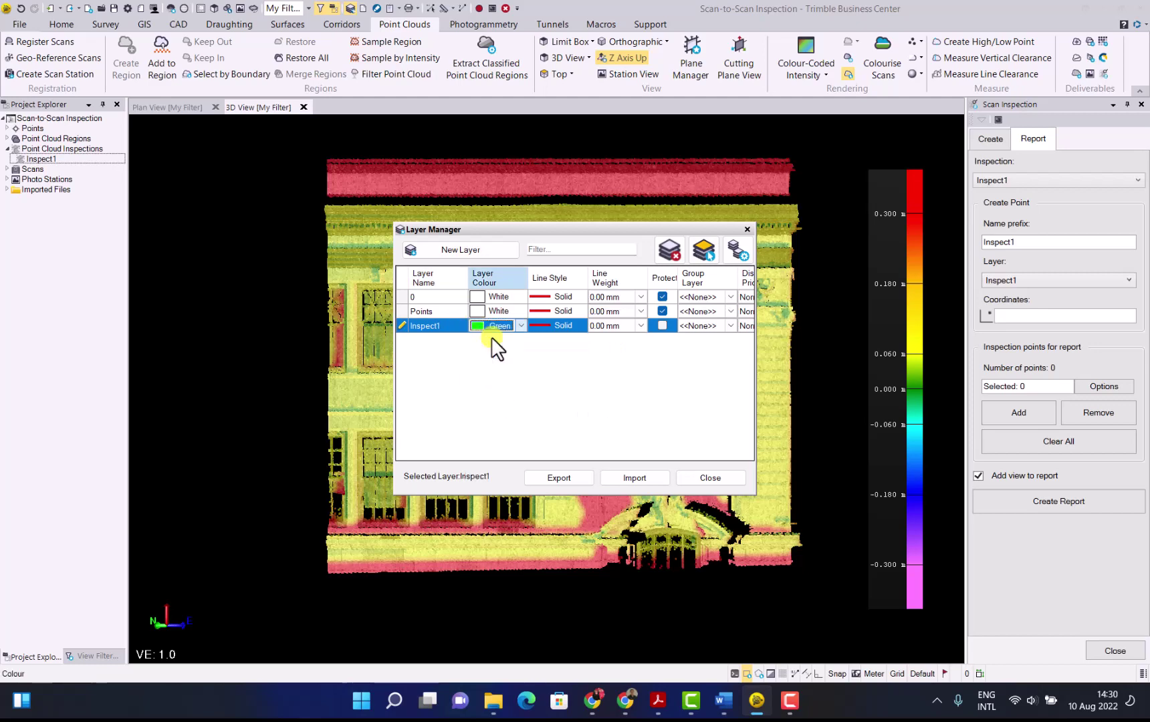
pyautogui.click(702, 477)
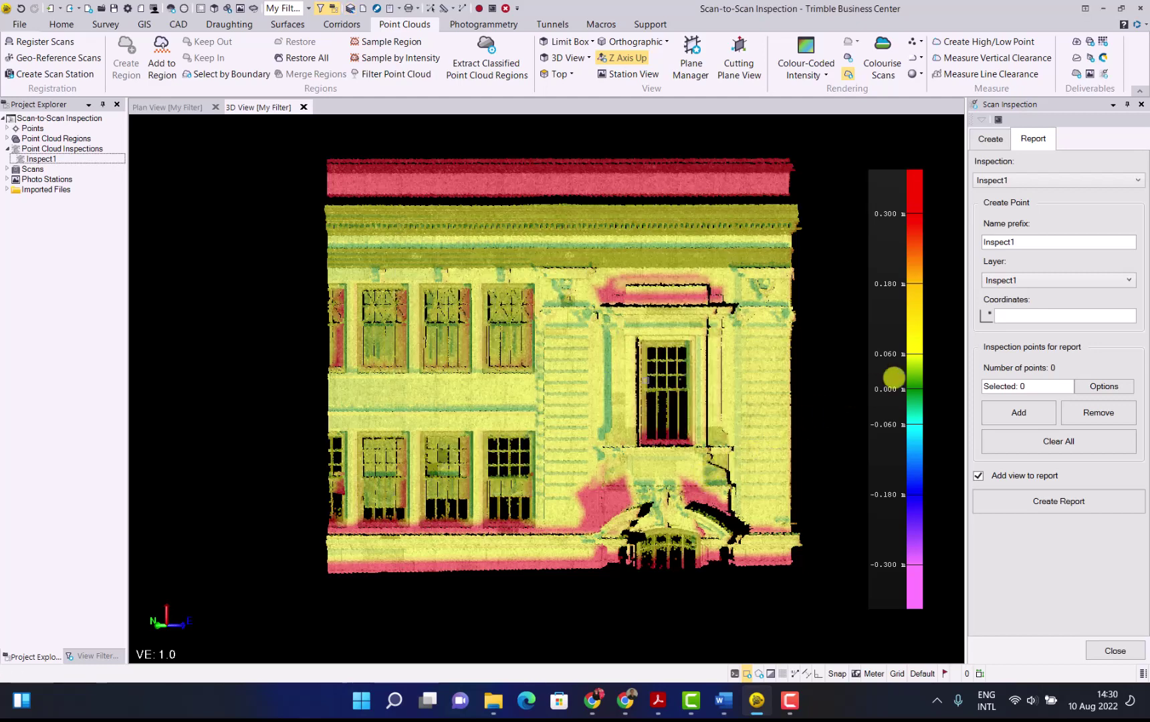
# Pick four inspection points on the facade and display the point cloud with Large points.
pyautogui.click(1018, 318)
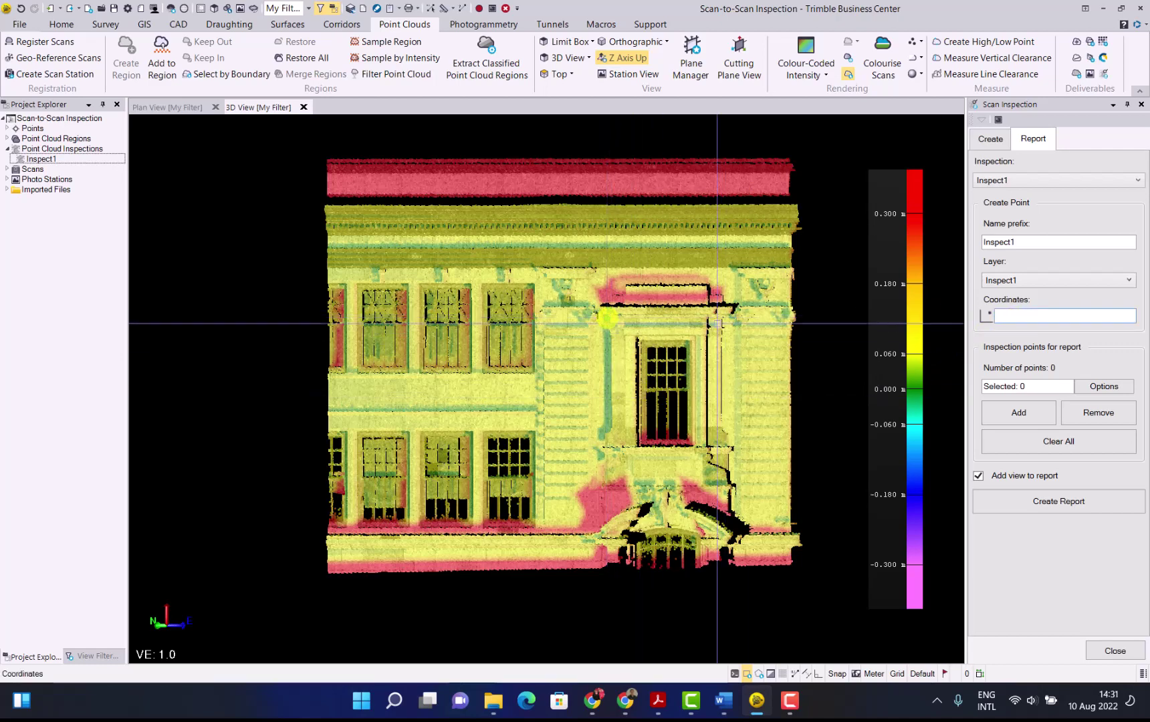
pyautogui.click(606, 316)
pyautogui.click(726, 317)
pyautogui.click(726, 446)
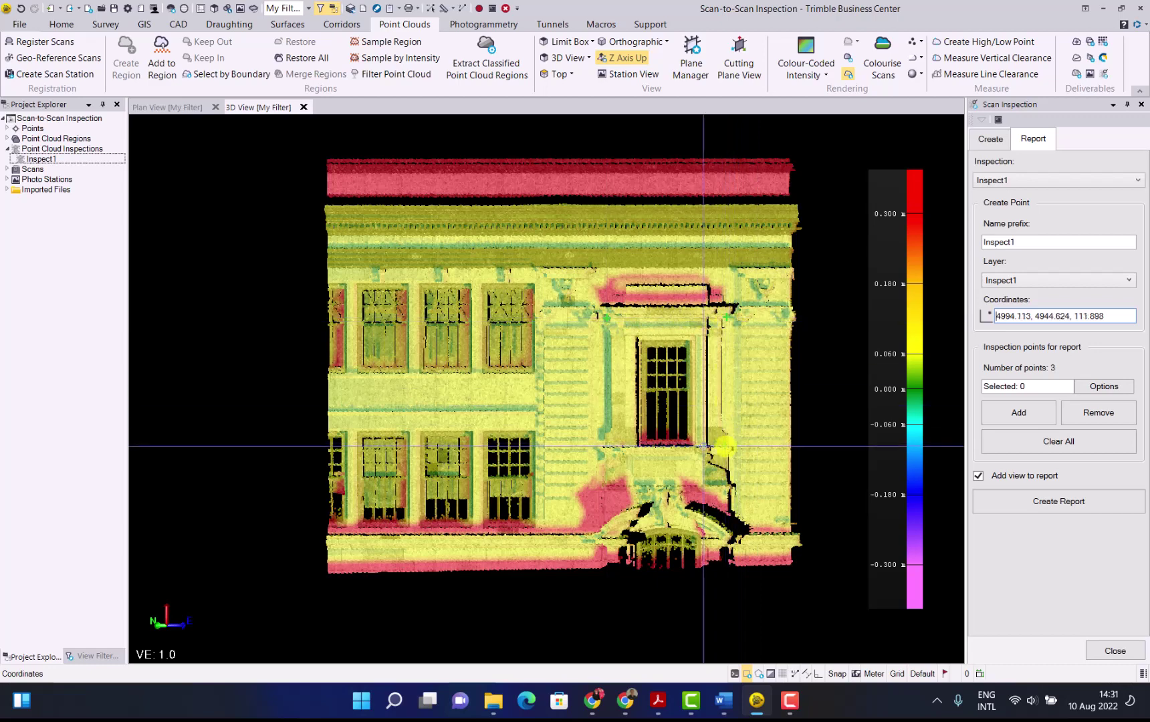
pyautogui.click(604, 442)
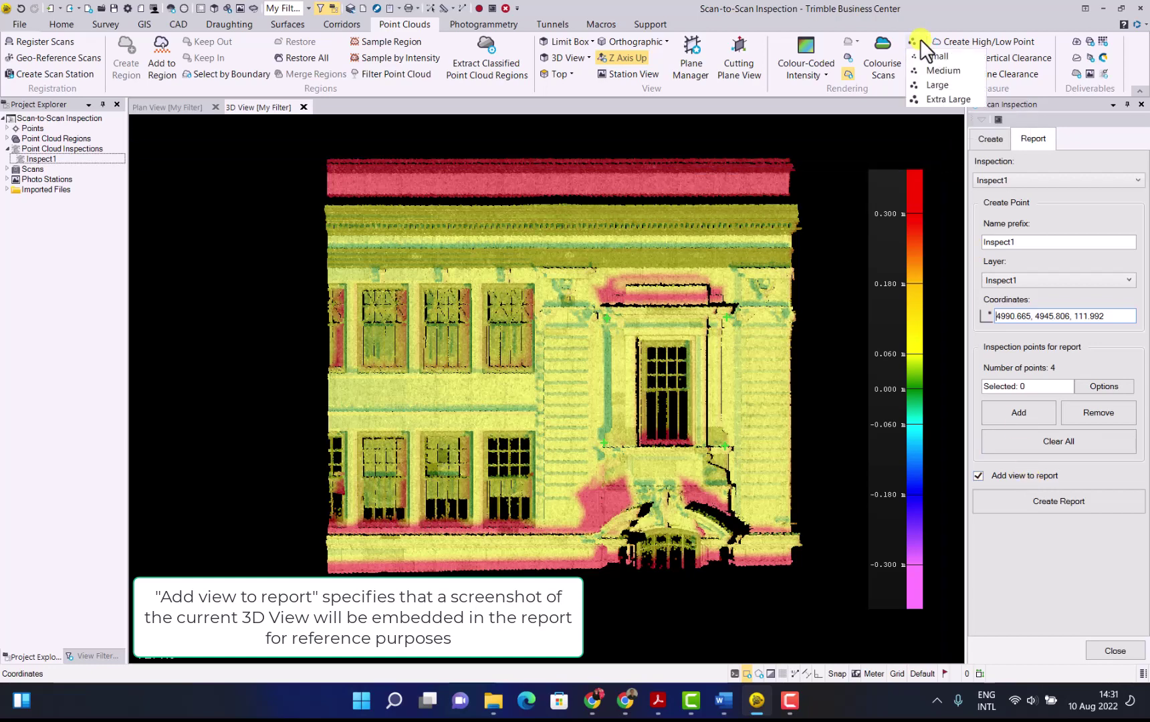
pyautogui.click(933, 84)
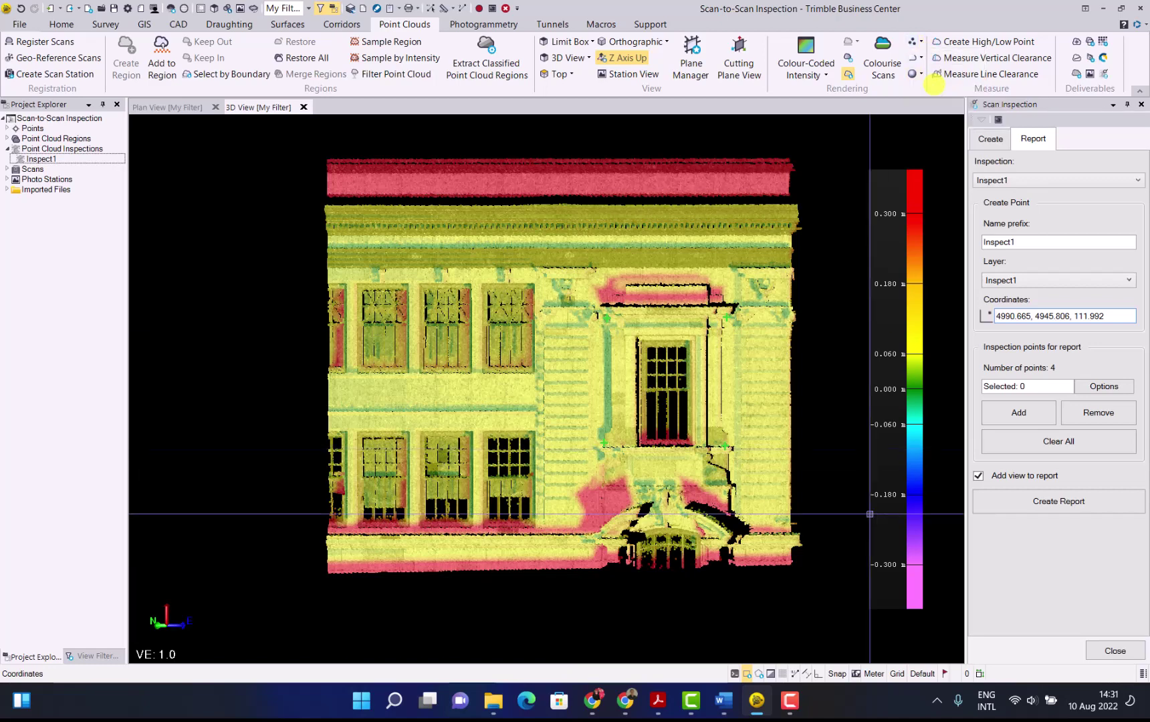
# Create the Word report, review the Inspect1_1 to Inspect1_4 deviation table, then minimize Word.
pyautogui.click(1071, 502)
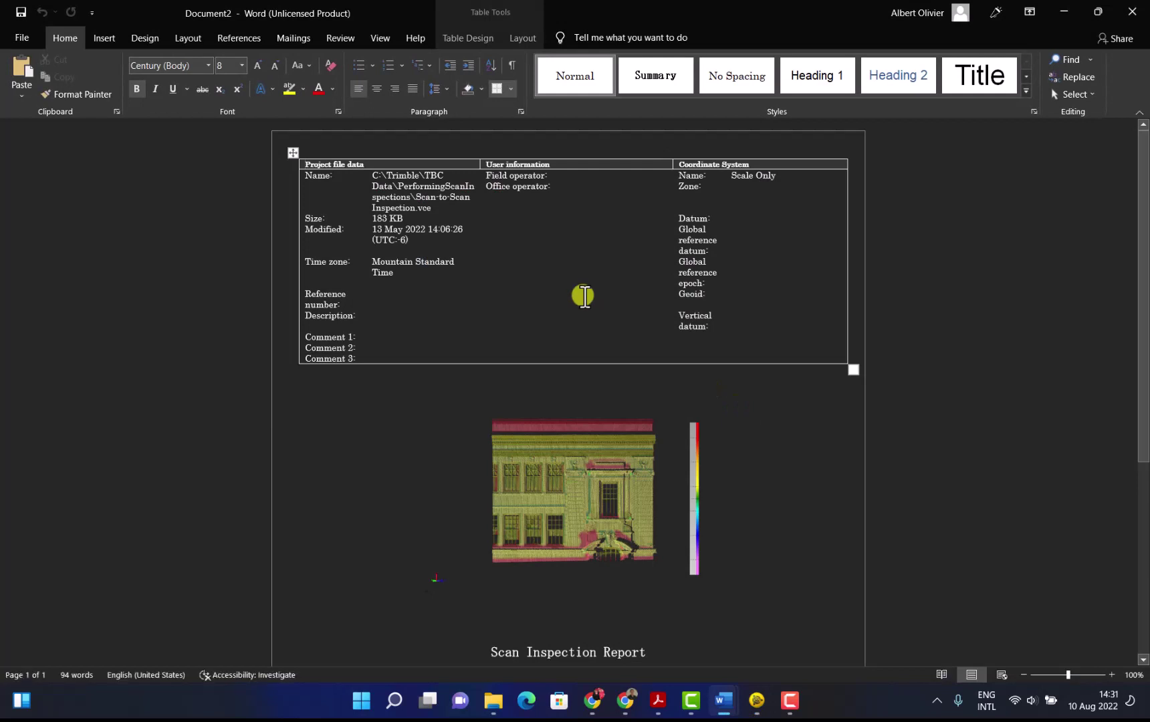
pyautogui.scroll(-5, 583, 295)
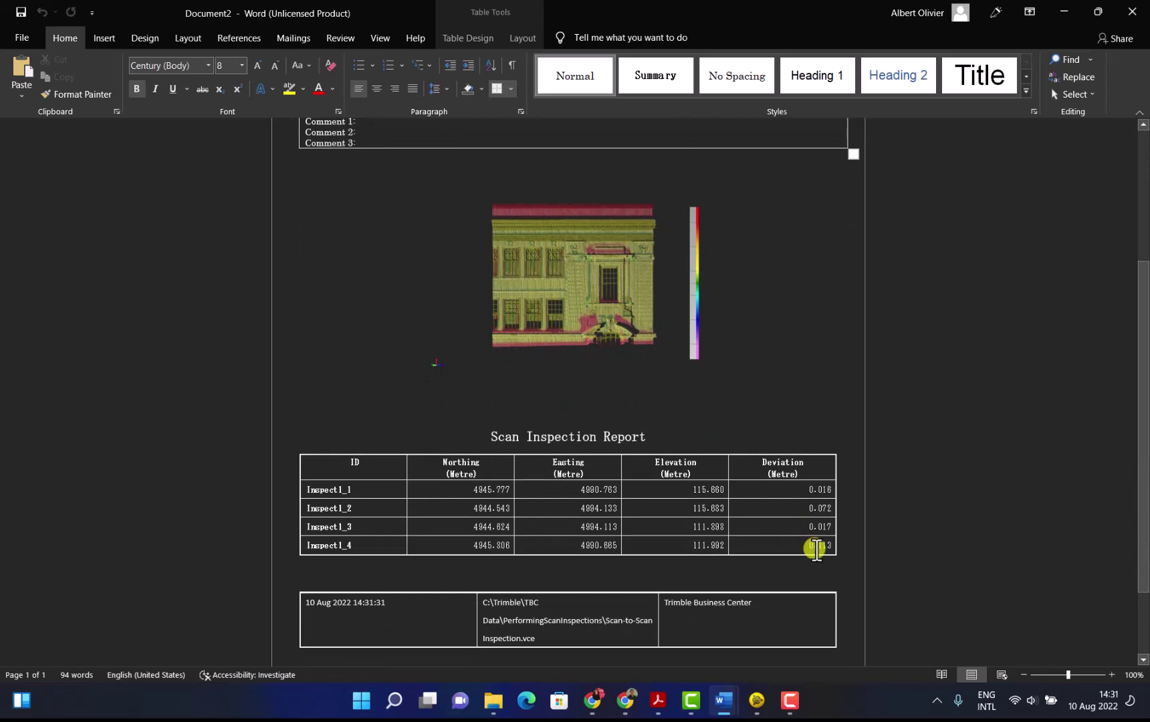
pyautogui.click(1063, 11)
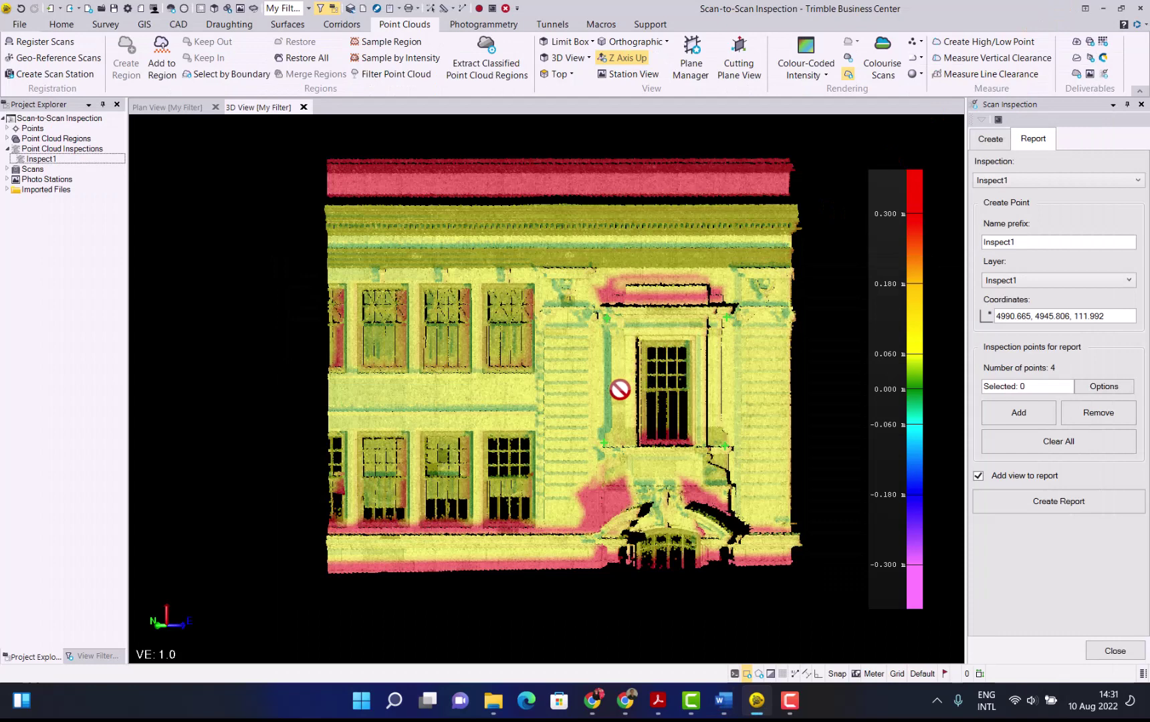